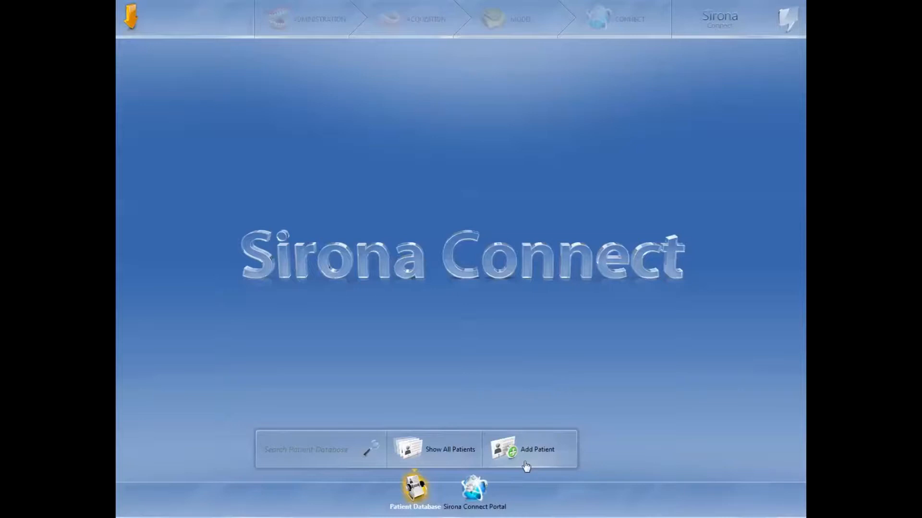
Step: Add a new case to the existing patient in the patient database
click(527, 465)
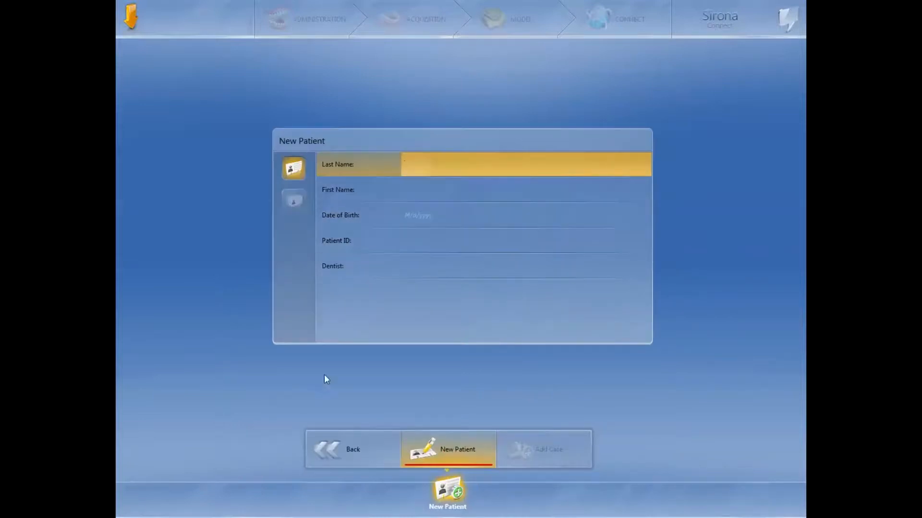
click(357, 442)
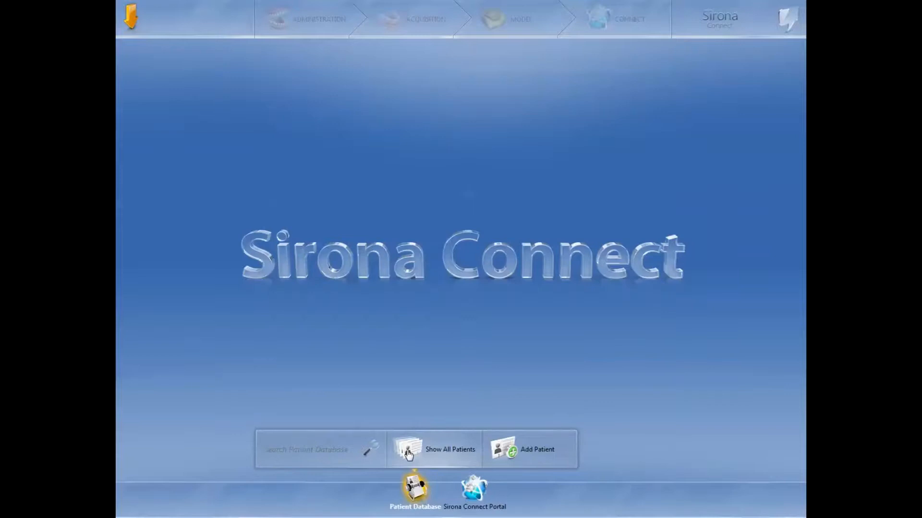
click(408, 453)
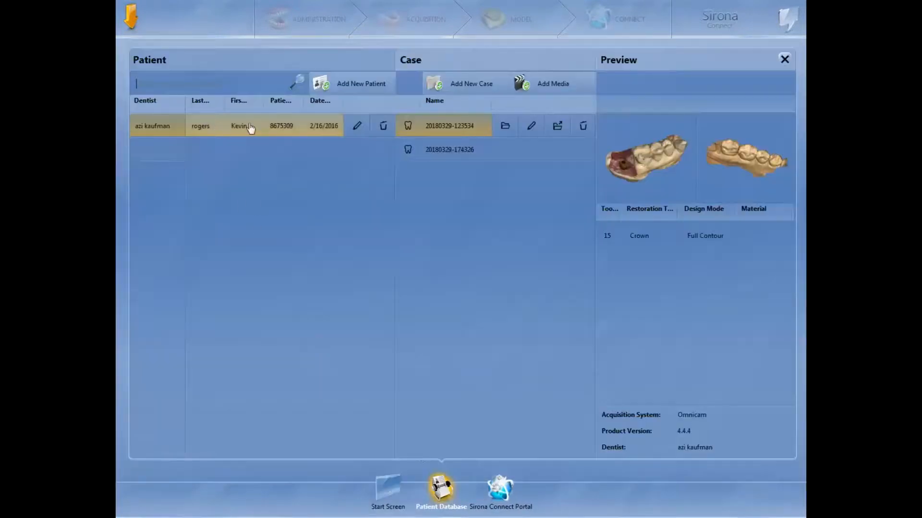
click(469, 88)
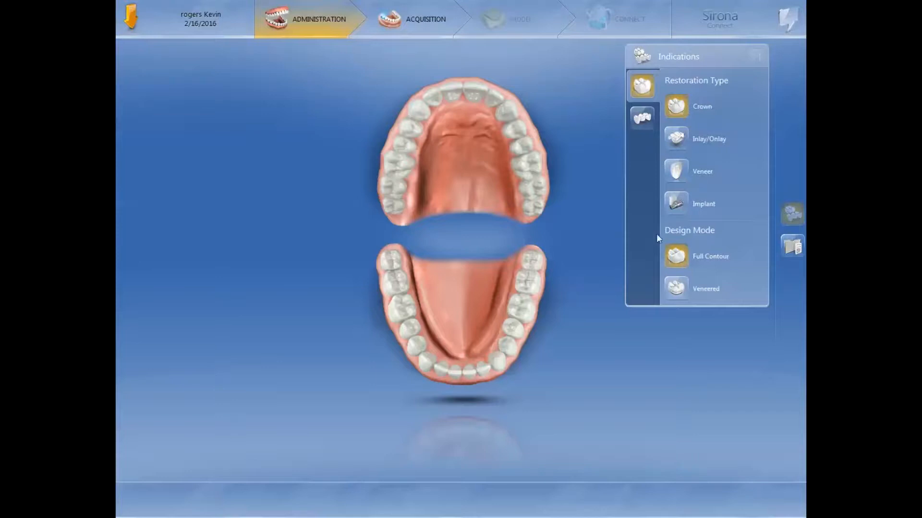
Step: Define a full-contour crown on upper tooth 12 with Zirconium Oxide as its material class
click(521, 136)
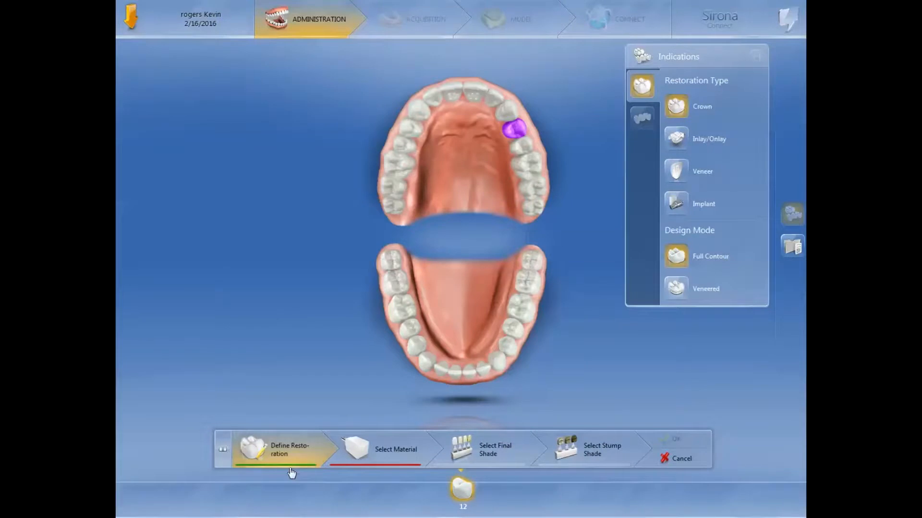
click(383, 466)
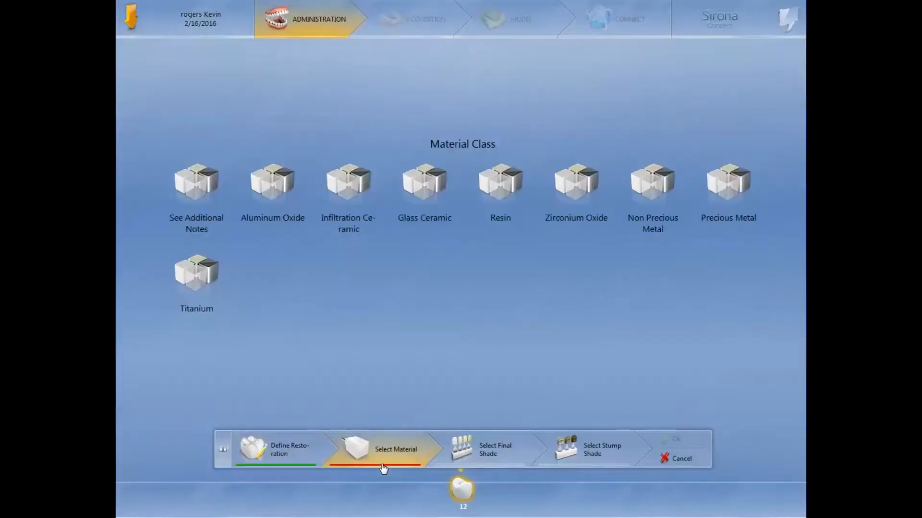
click(600, 205)
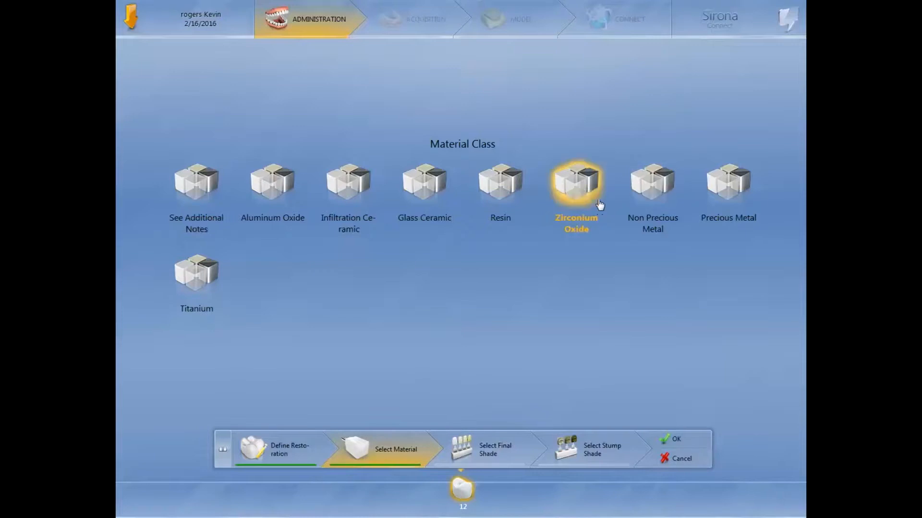
Step: Set the crown's final shade to A2 from the VITA Classic shade guide
click(486, 450)
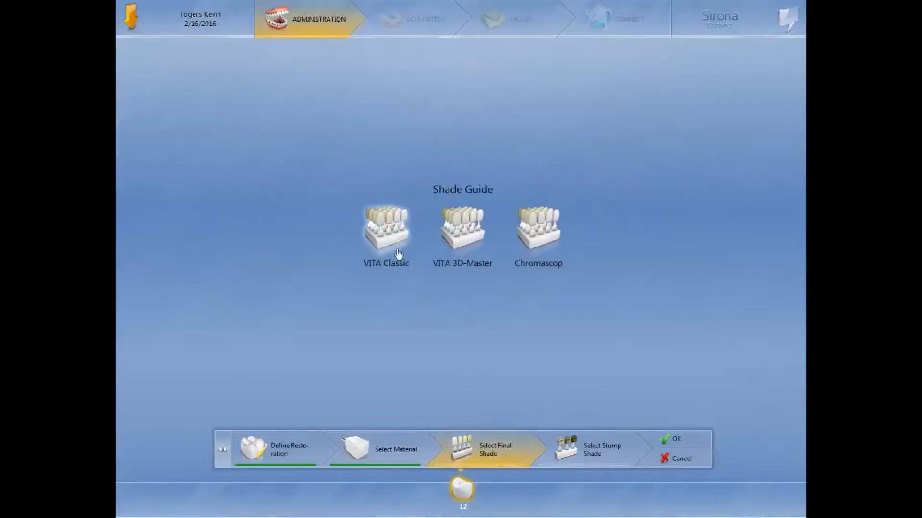
click(391, 241)
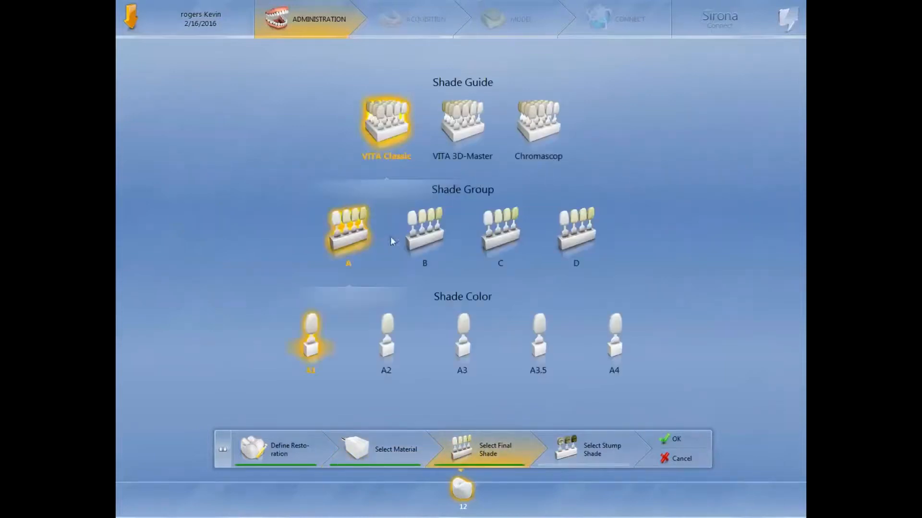
click(389, 339)
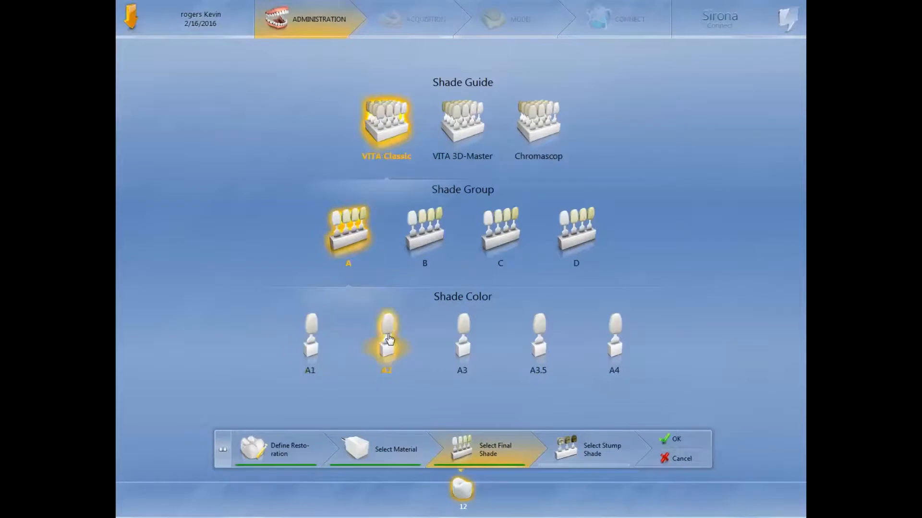
Step: Set the stump shade to VITA Classic A2 and confirm the restoration for tooth 12
click(610, 451)
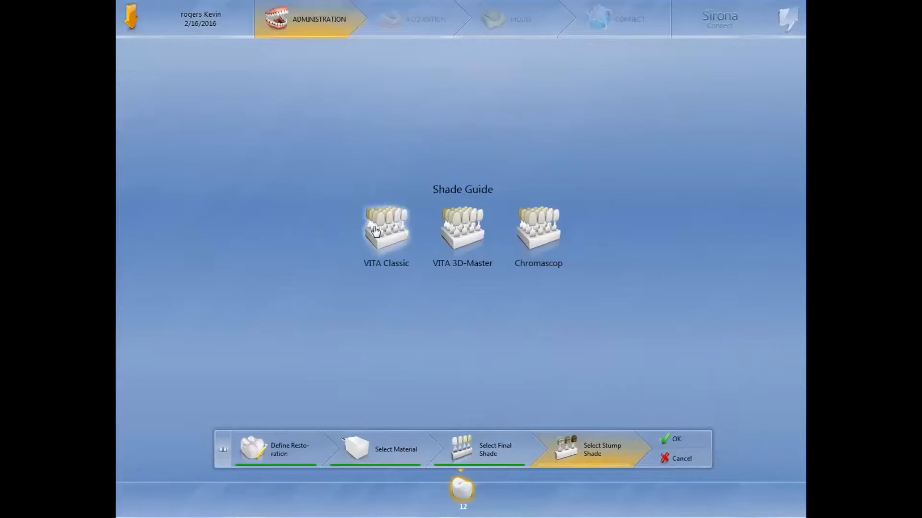
click(375, 231)
click(397, 343)
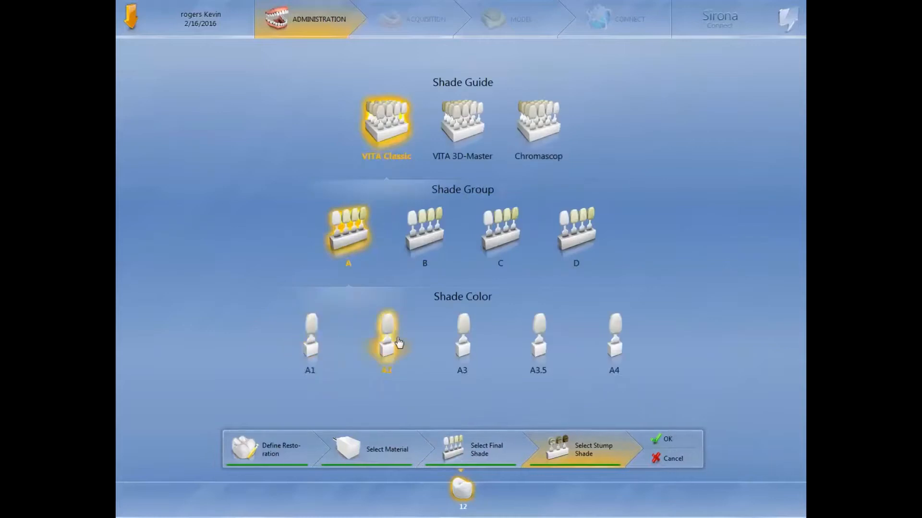
click(661, 440)
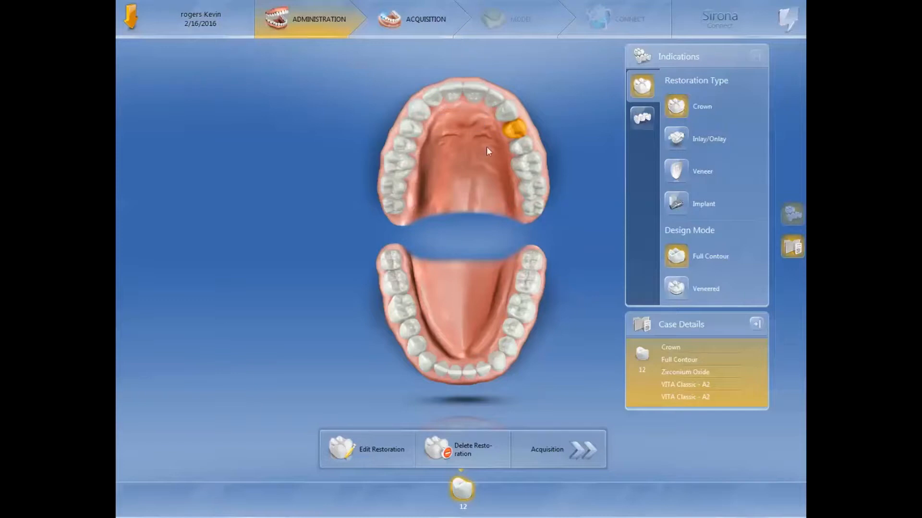
Step: Proceed to the acquisition phase and add a GingivaMask Upper image catalog
click(580, 458)
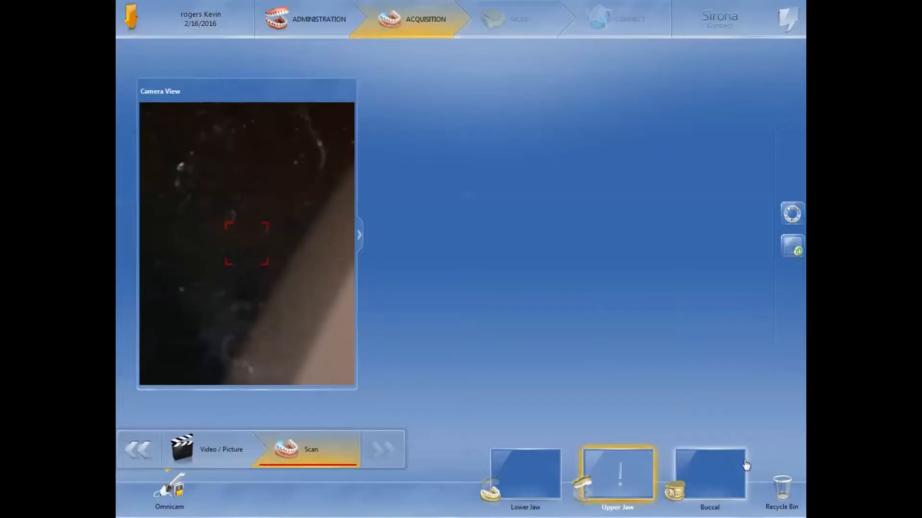
click(797, 250)
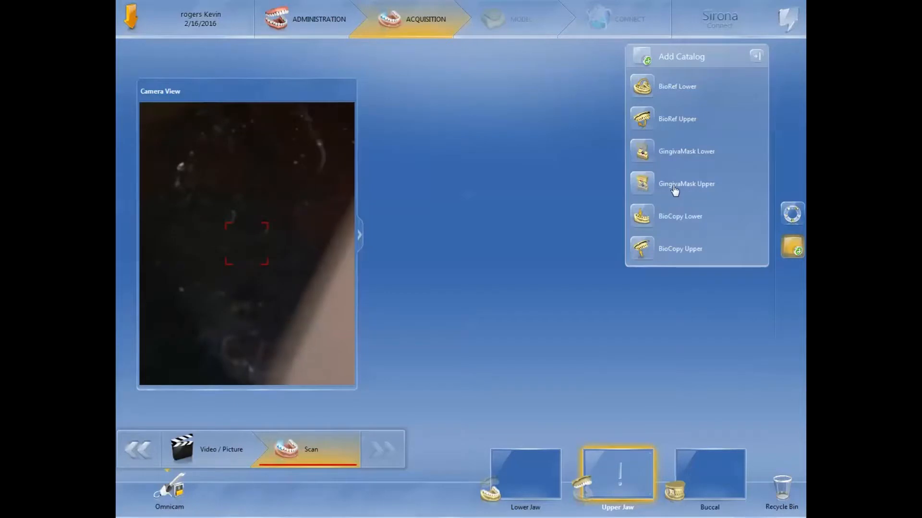
click(701, 189)
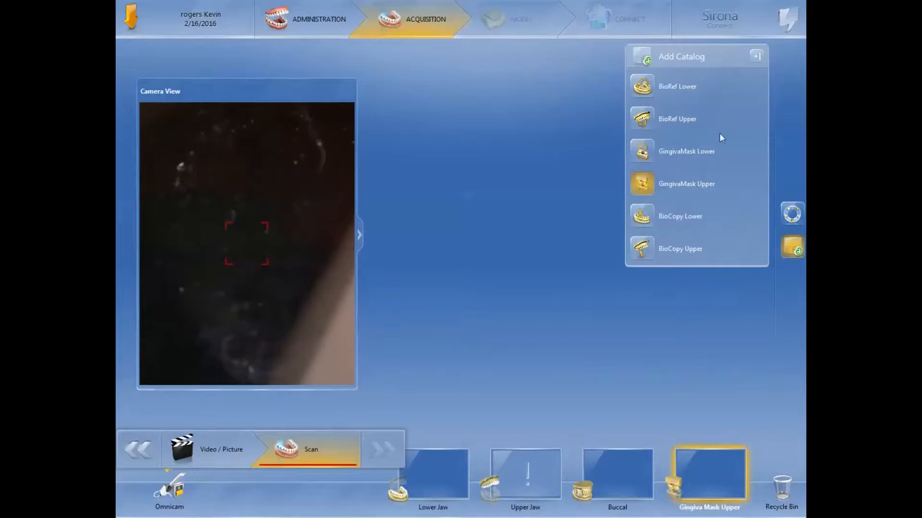
click(756, 58)
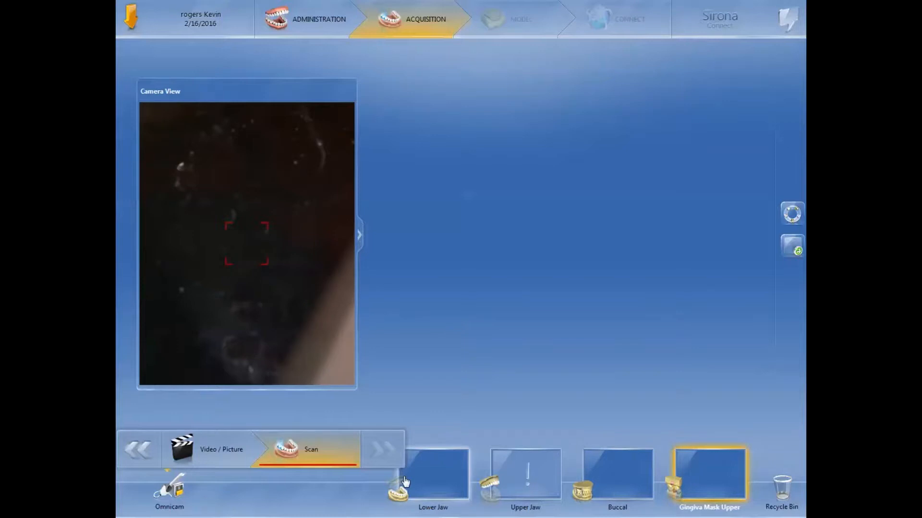
Step: Scan the lower jaw into its catalog and inspect the resulting model from several angles
click(420, 482)
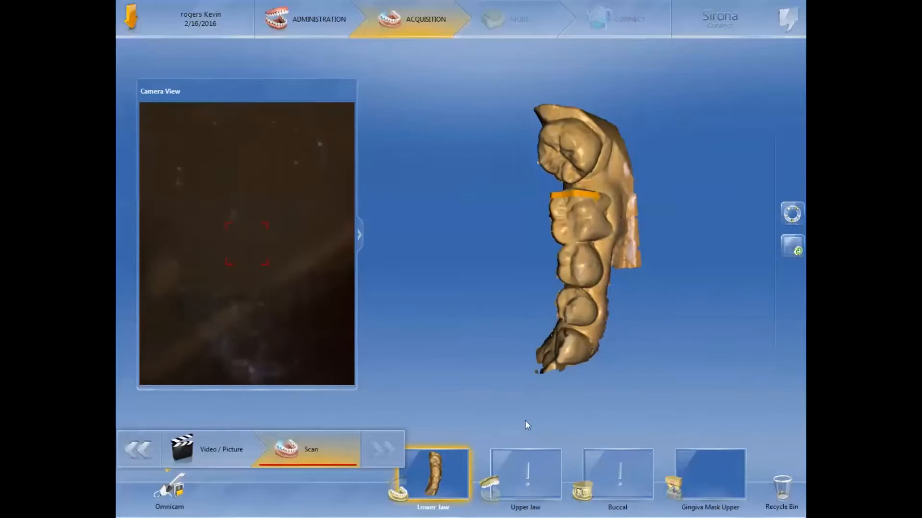
drag(557, 205, 593, 227)
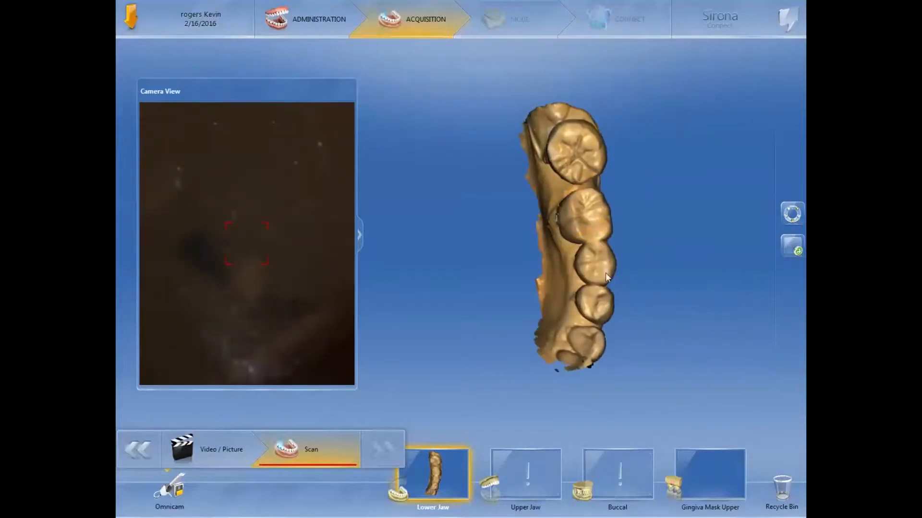
drag(606, 273, 596, 247)
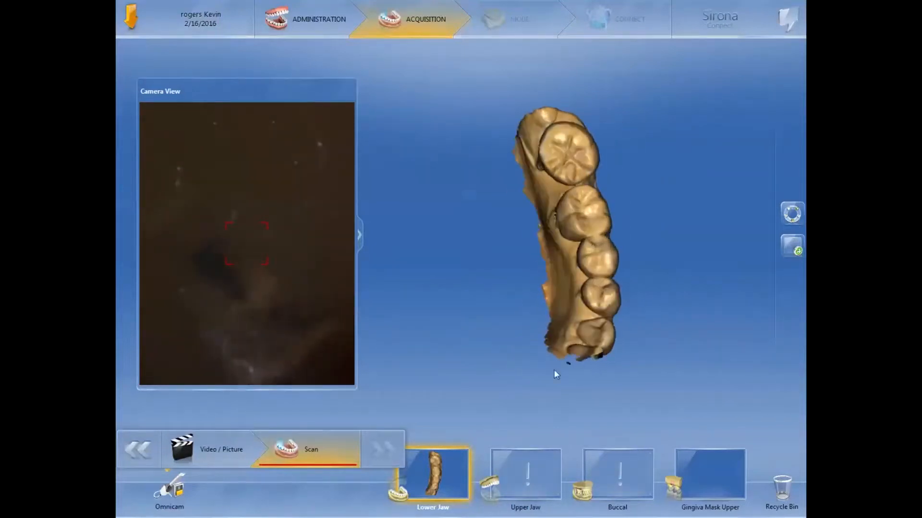
Step: Scan the upper jaw with the scan body in place and inspect the model around the implant site
click(537, 462)
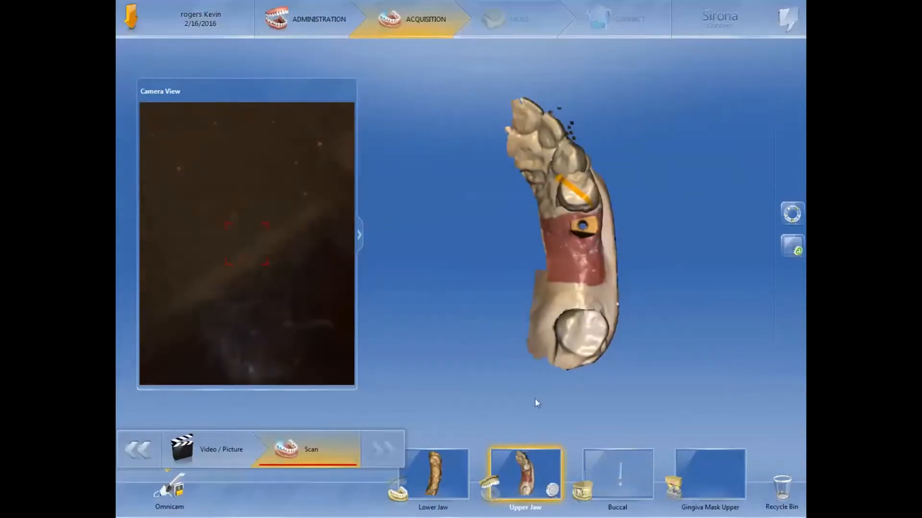
drag(573, 272, 557, 314)
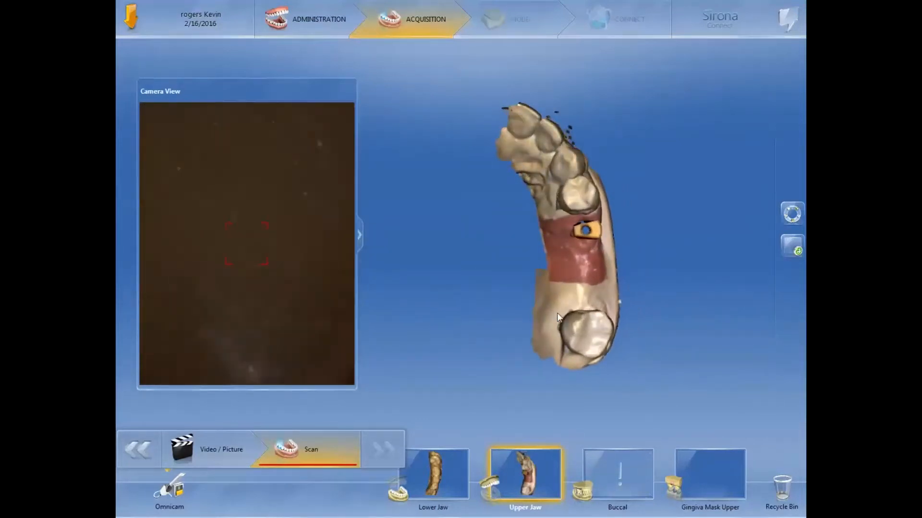
drag(574, 275, 587, 297)
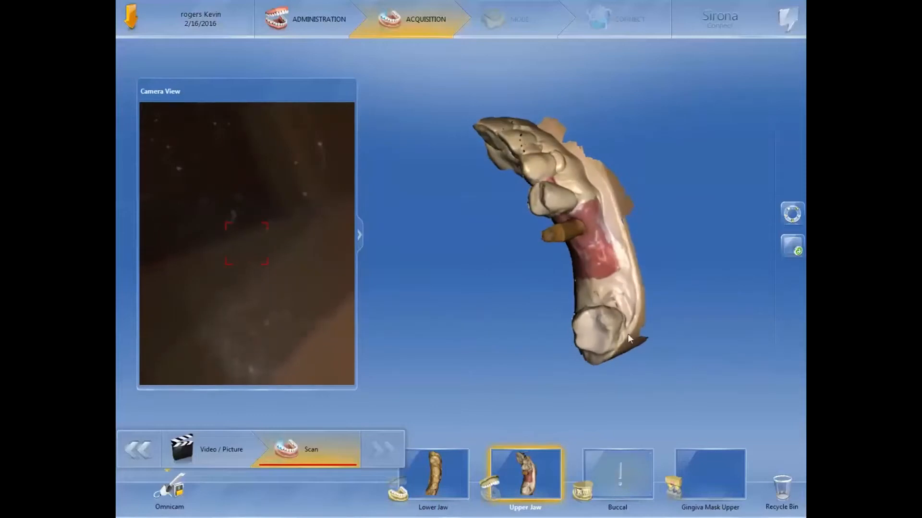
Step: Capture the buccal bite scan and the upper gingiva mask scan, checking the bite alignment and the tissue around the implant
click(619, 465)
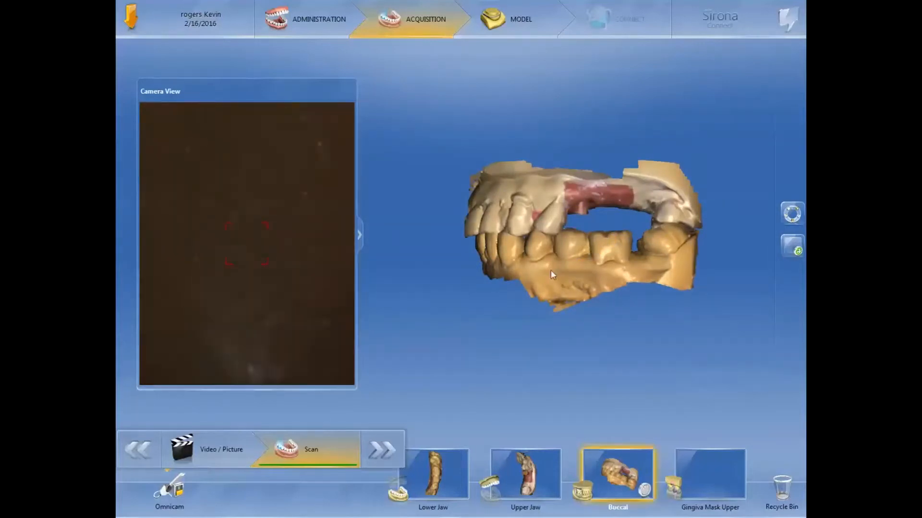
drag(553, 262, 557, 296)
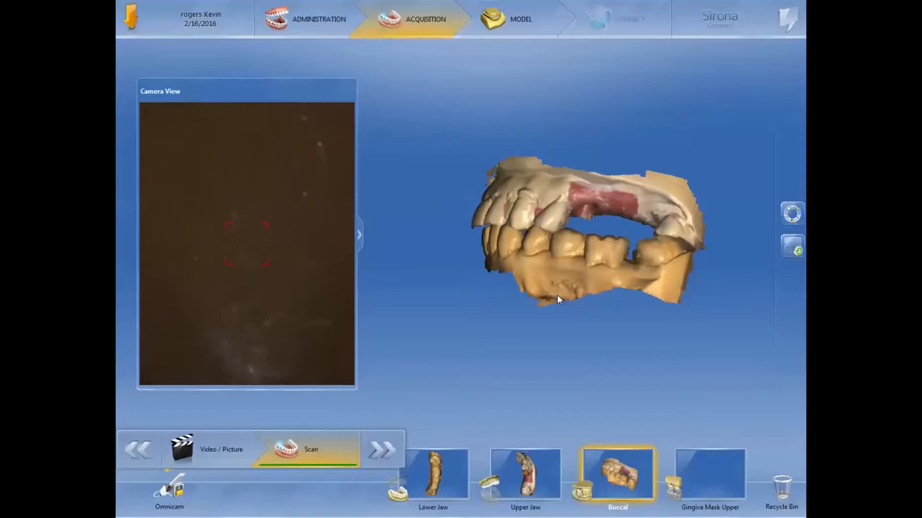
click(705, 482)
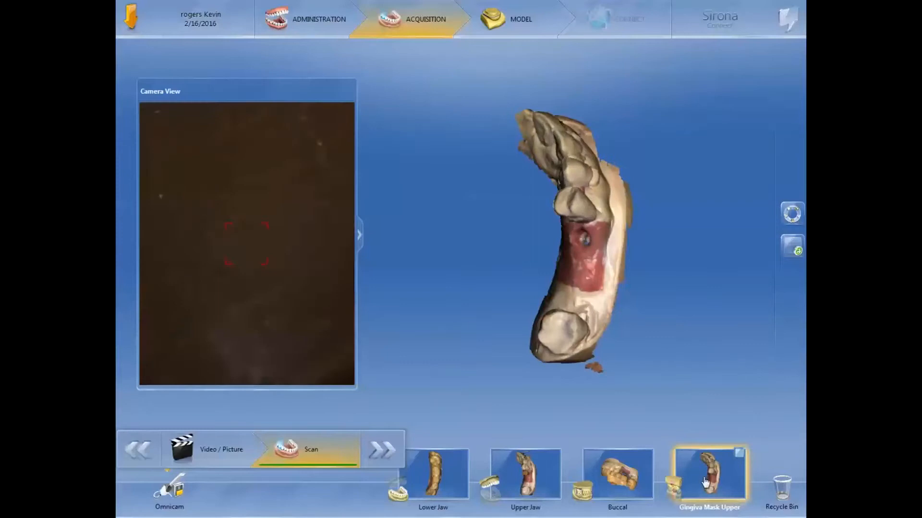
mouse_move(582, 217)
mouse_down()
mouse_move(625, 243)
mouse_move(582, 225)
mouse_up()
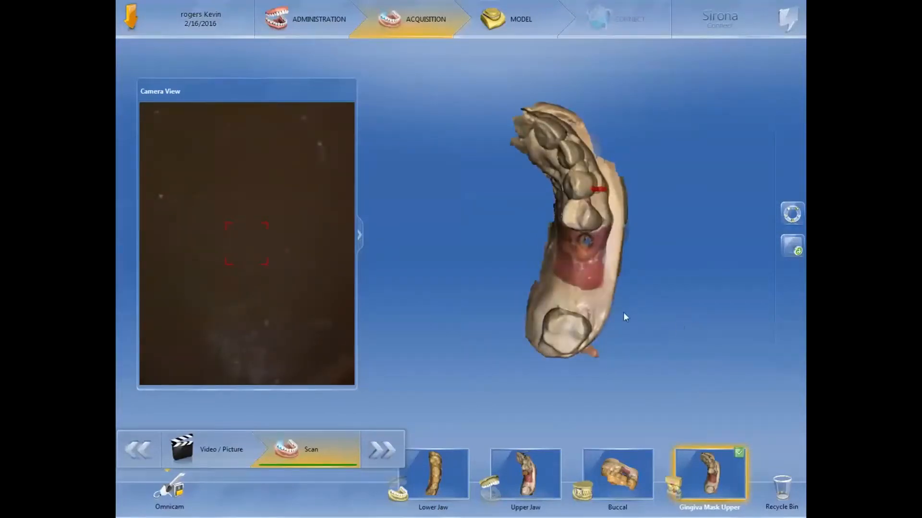
drag(592, 295, 545, 282)
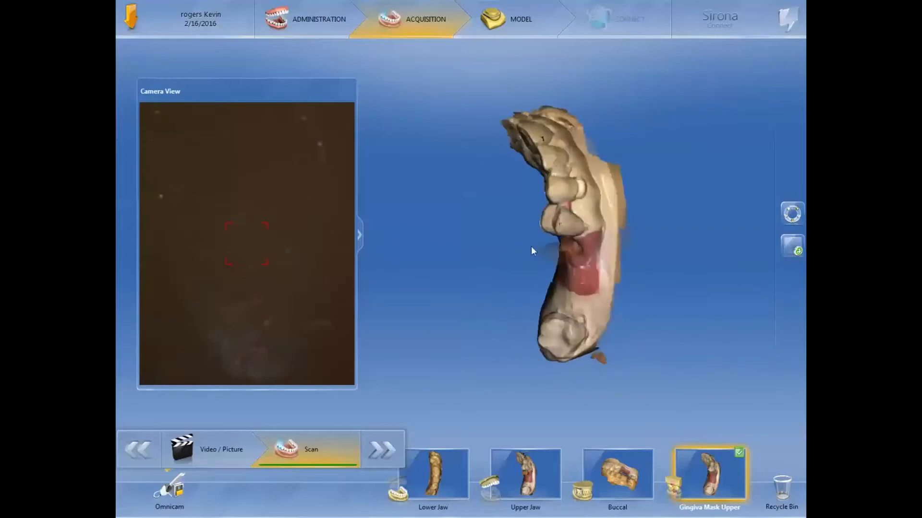
Step: Proceed to the model phase and check the buccal bite registration of the upper and lower models
click(375, 453)
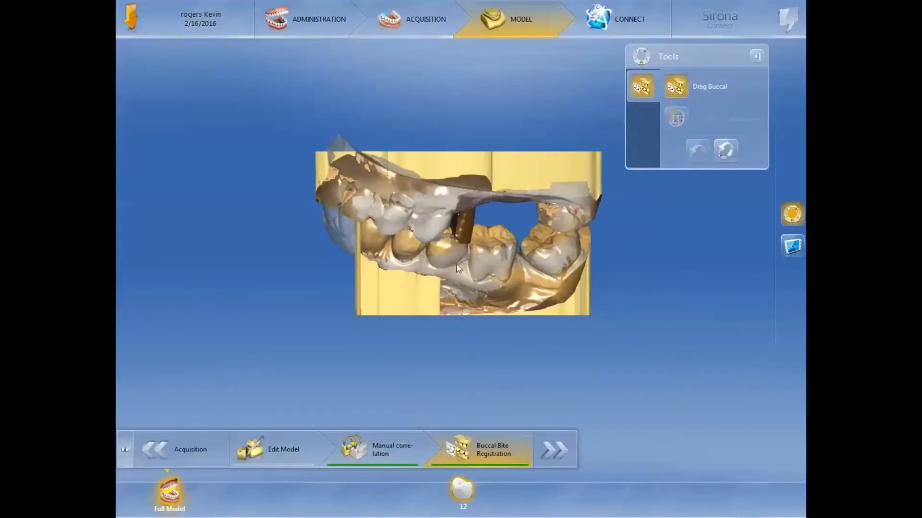
middle_drag(456, 264, 491, 252)
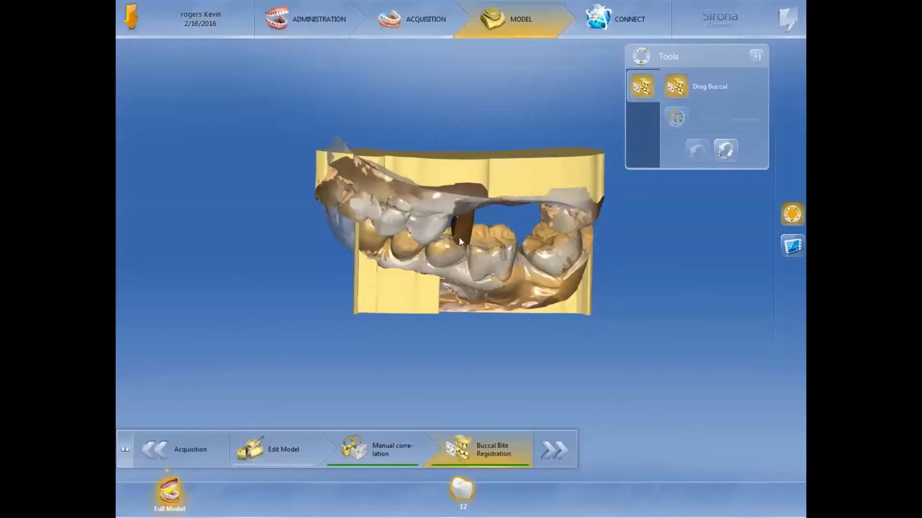
middle_drag(454, 218, 455, 241)
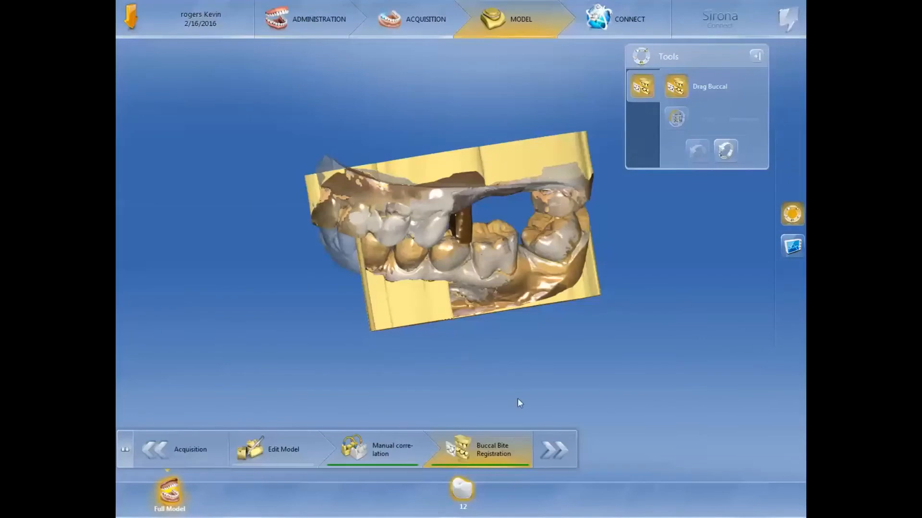
Step: Advance past the bite registration to the margin stage and inspect the upper model around the scan body
click(562, 446)
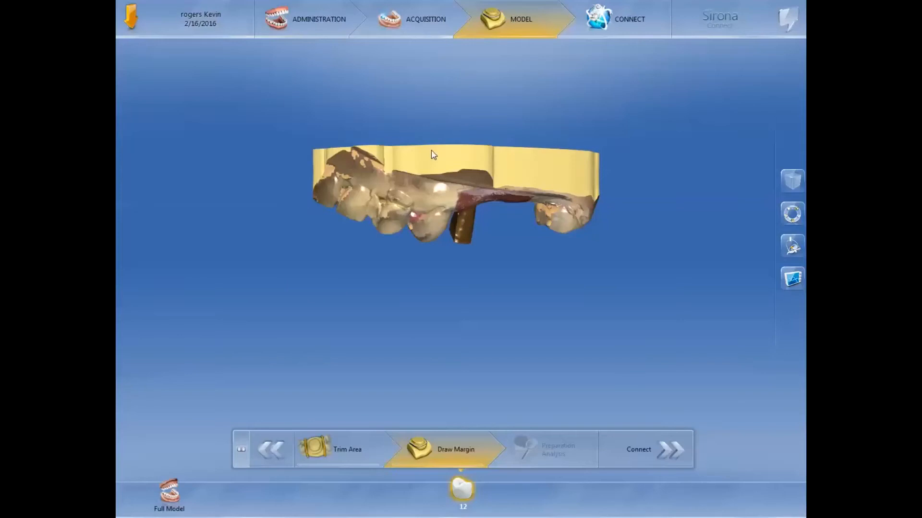
click(383, 456)
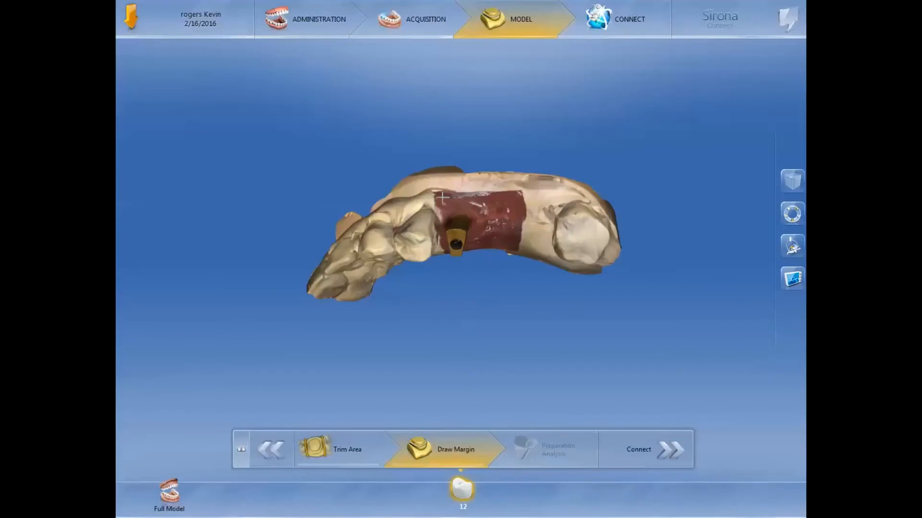
drag(442, 196, 472, 234)
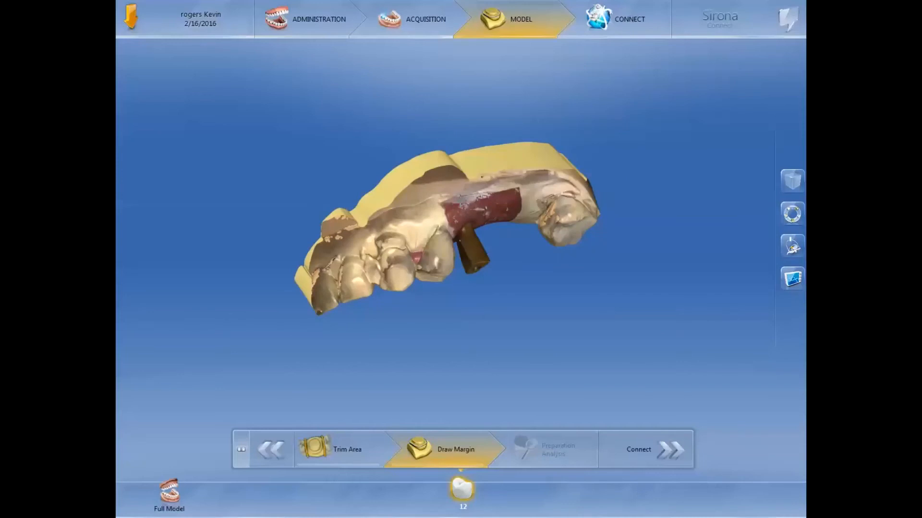
Step: Skip drawing a margin, log in to the Sirona Connect portal with the saved credentials, and open the order data for the uploaded case
click(669, 441)
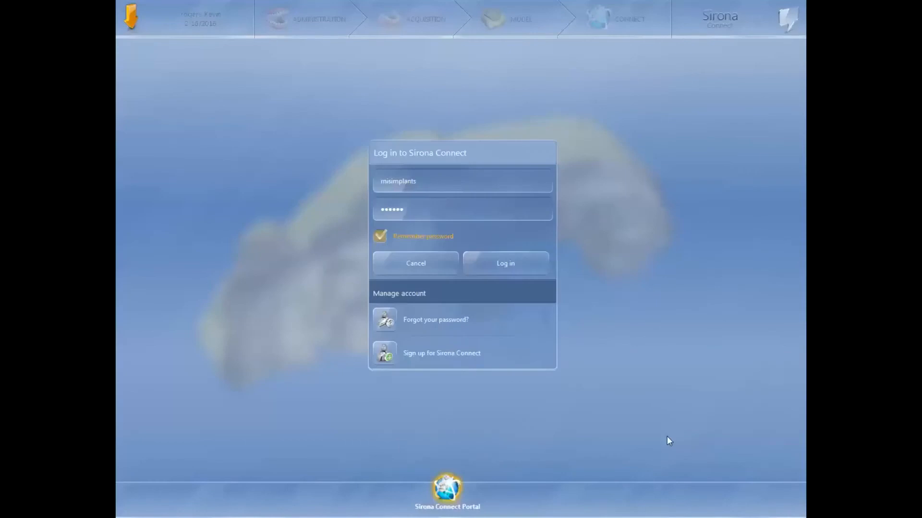
click(533, 264)
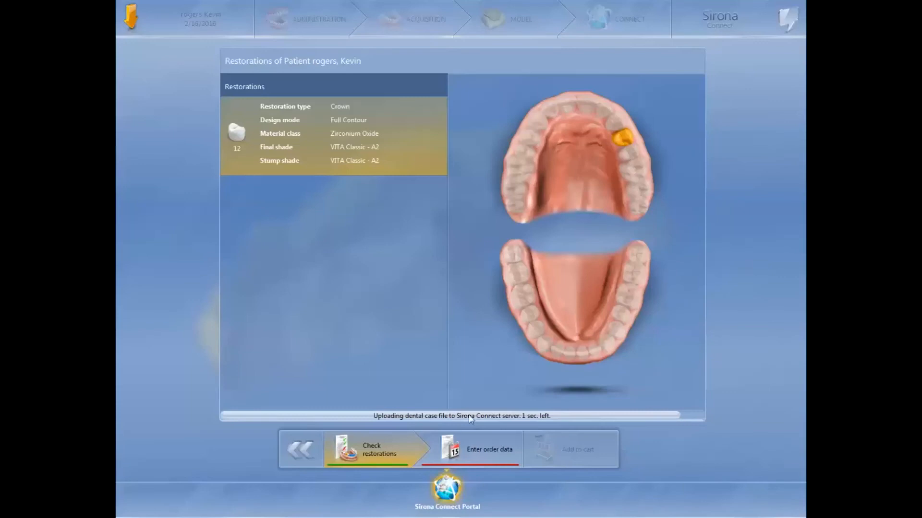
click(503, 446)
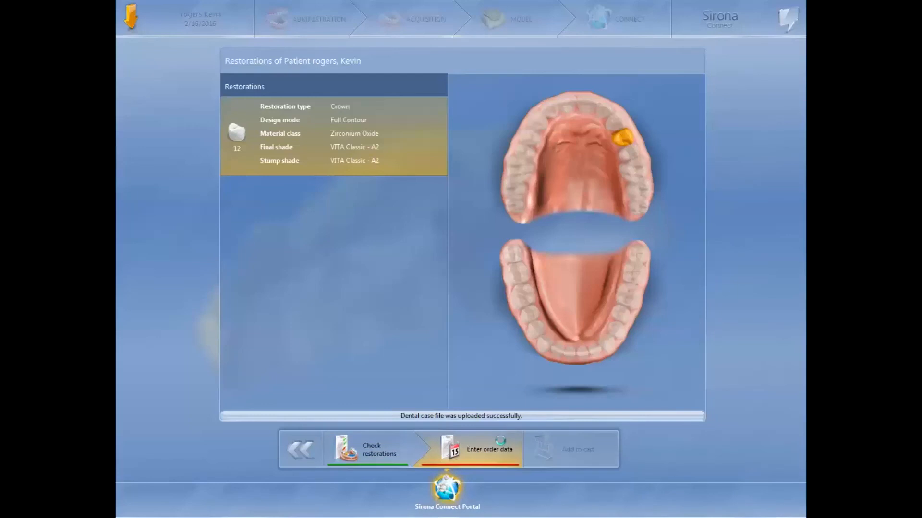